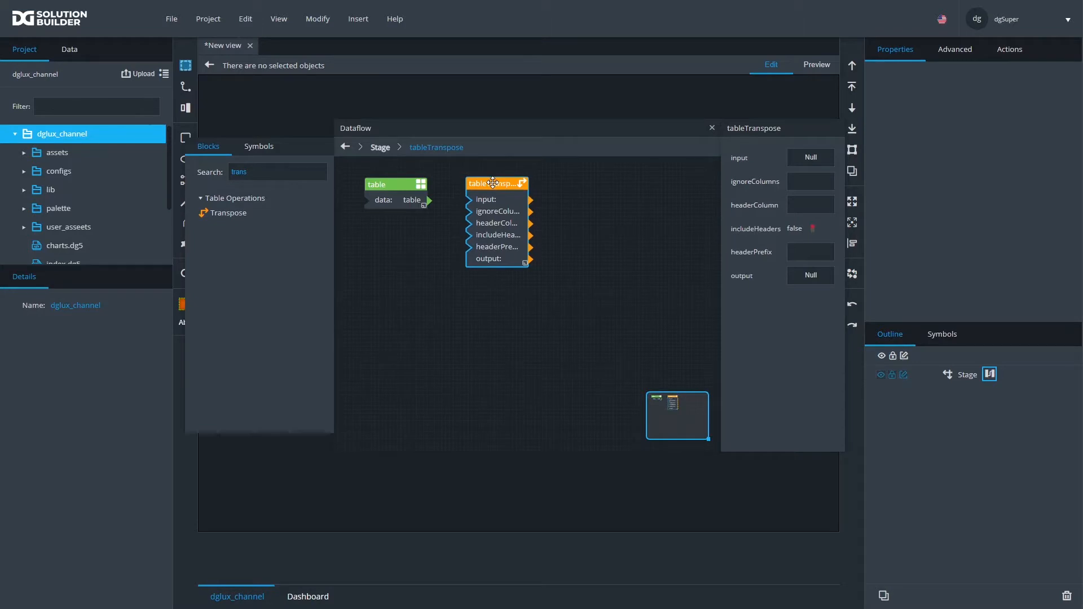
# Step: Open the table block's data and resize and move its window so all twelve month rows are readable beside the dataflow
pyautogui.click(393, 196)
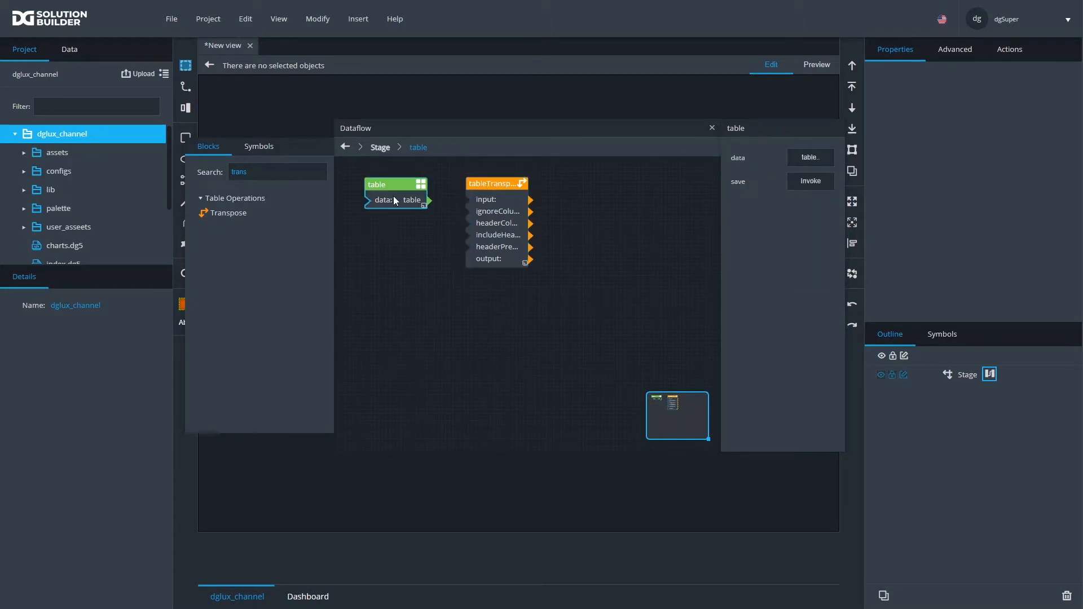
pyautogui.click(810, 157)
pyautogui.moveTo(619, 514); pyautogui.dragTo(718, 303)
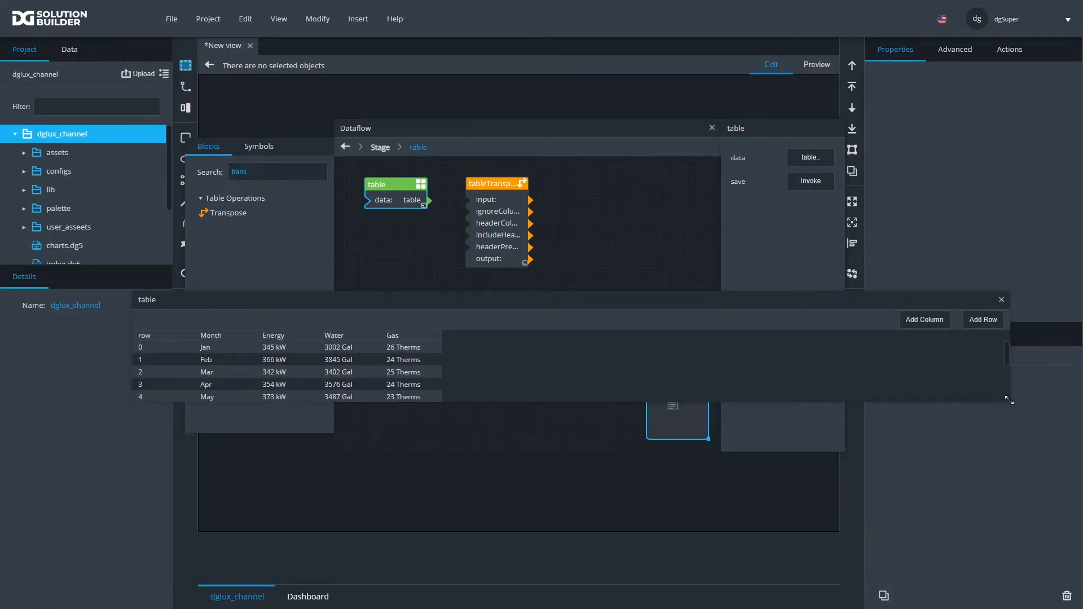
pyautogui.moveTo(1005, 399); pyautogui.dragTo(446, 508)
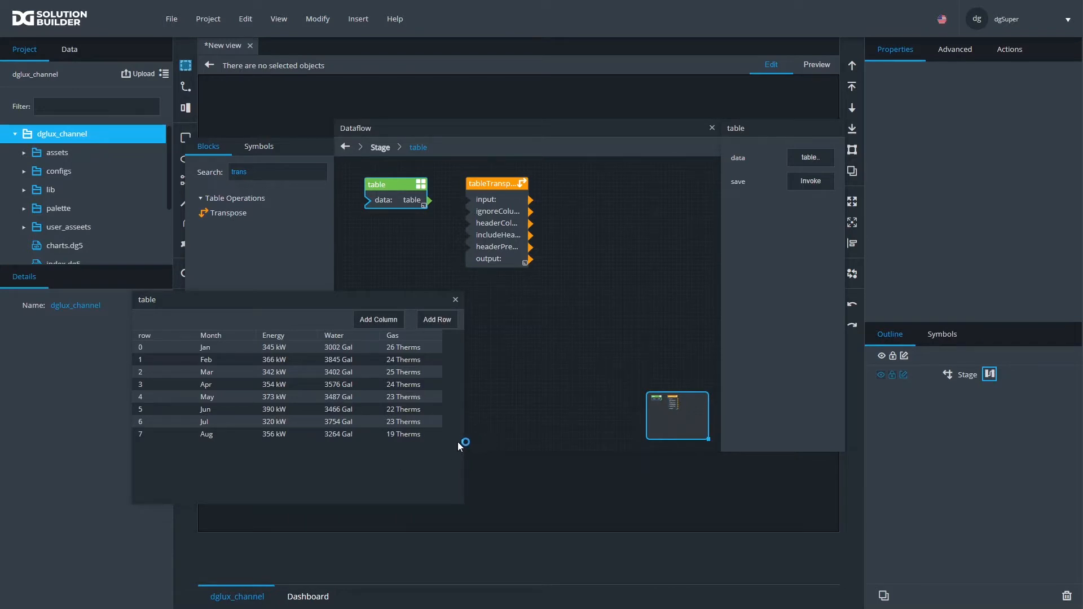
pyautogui.moveTo(458, 441); pyautogui.dragTo(429, 451)
pyautogui.moveTo(404, 500); pyautogui.dragTo(379, 503)
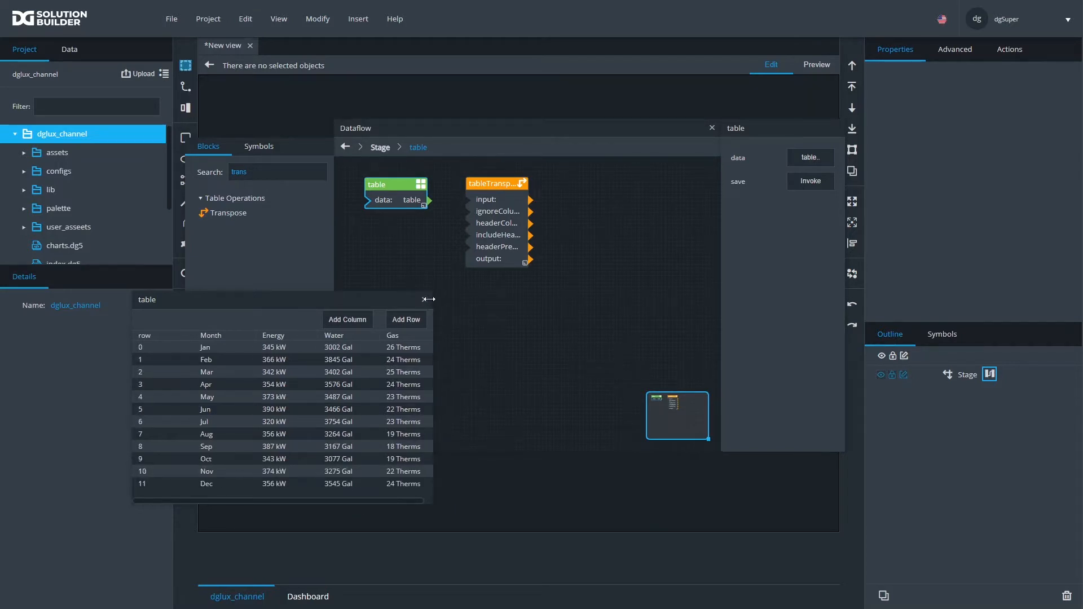
pyautogui.moveTo(398, 302); pyautogui.dragTo(277, 396)
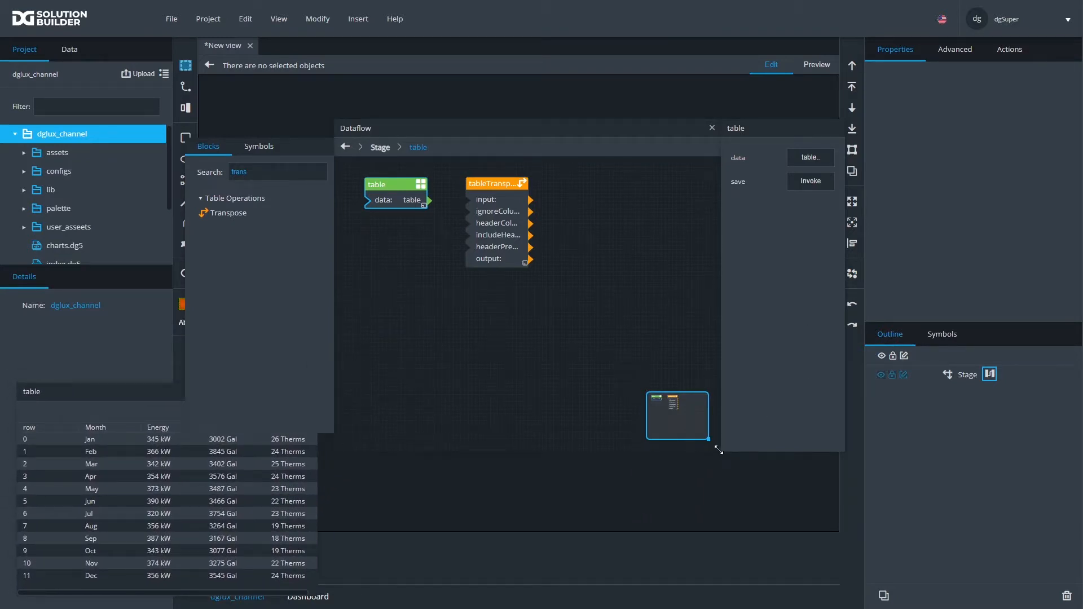
# Step: Connect the table block's data to the tableTranspose input and open the transposed output table beneath the dataflow
pyautogui.moveTo(721, 451); pyautogui.dragTo(747, 367)
pyautogui.moveTo(402, 205); pyautogui.dragTo(501, 187)
pyautogui.click(834, 274)
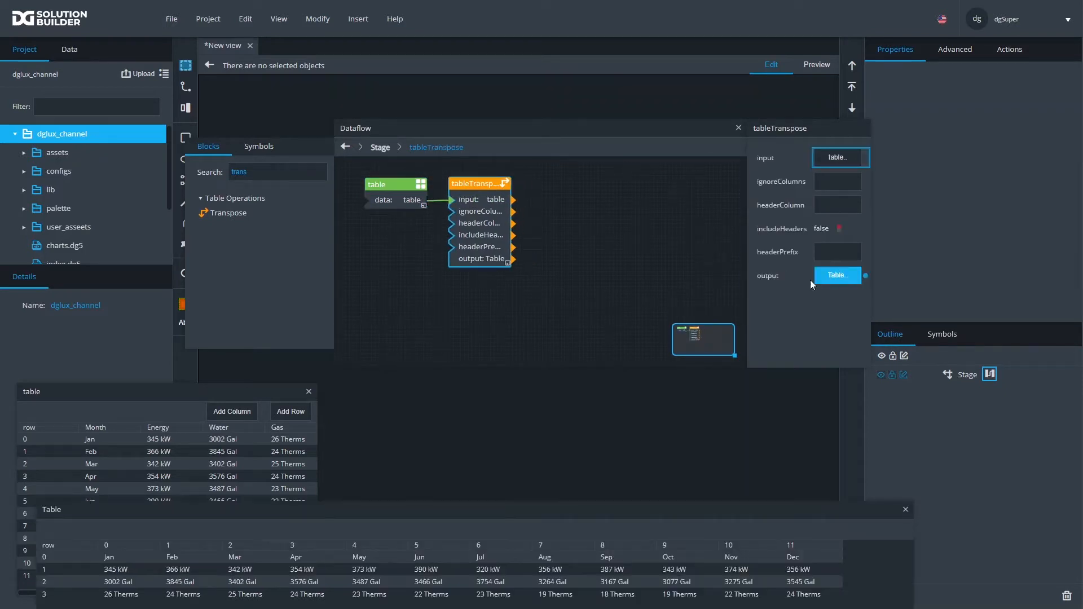
pyautogui.moveTo(545, 514); pyautogui.dragTo(697, 414)
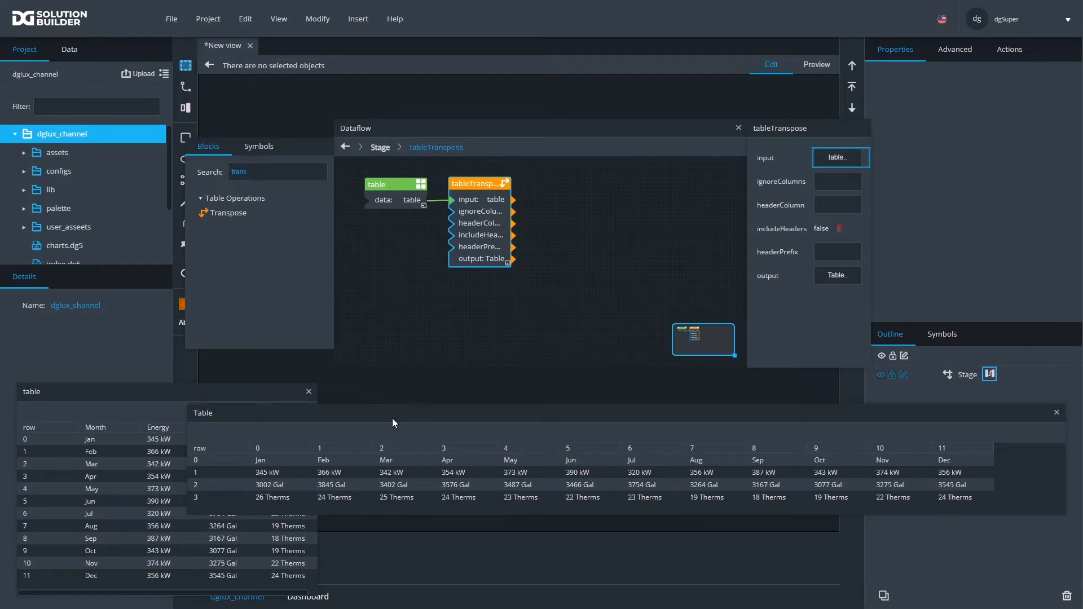
pyautogui.moveTo(395, 412)
pyautogui.mouseDown()
pyautogui.moveTo(361, 404)
pyautogui.moveTo(383, 405)
pyautogui.mouseUp()
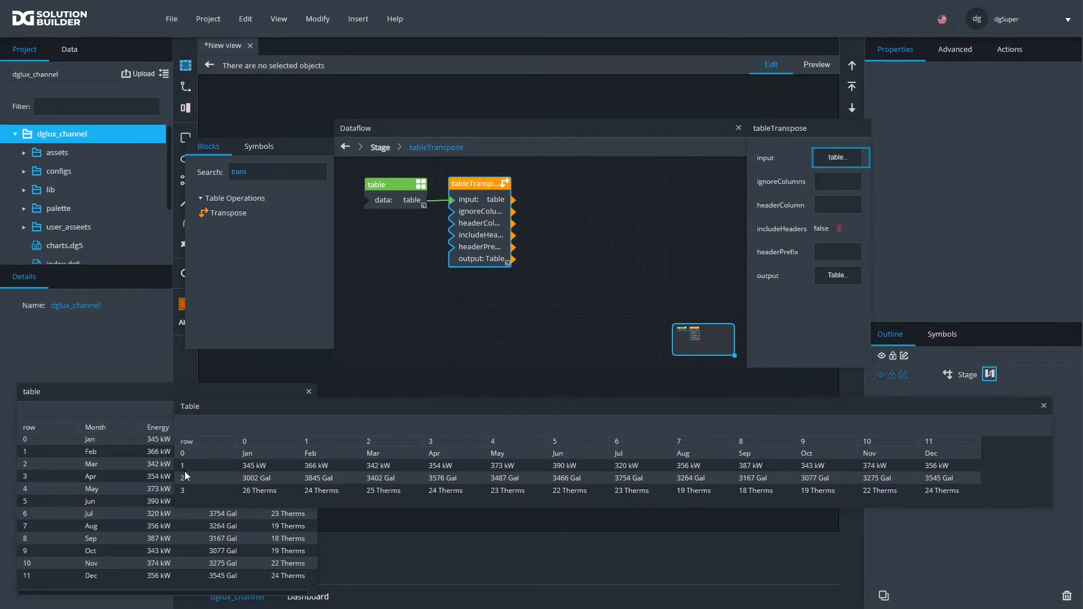
# Step: Enable includeHeaders on the tableTranspose block and inspect the headers column and its rows in the output table
pyautogui.click(162, 429)
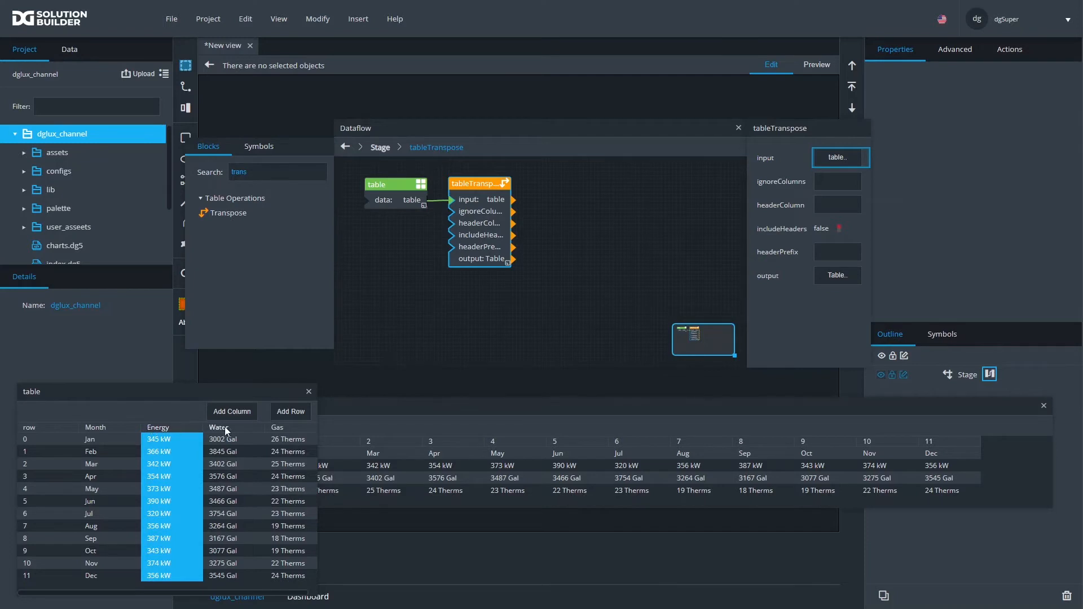
pyautogui.click(341, 408)
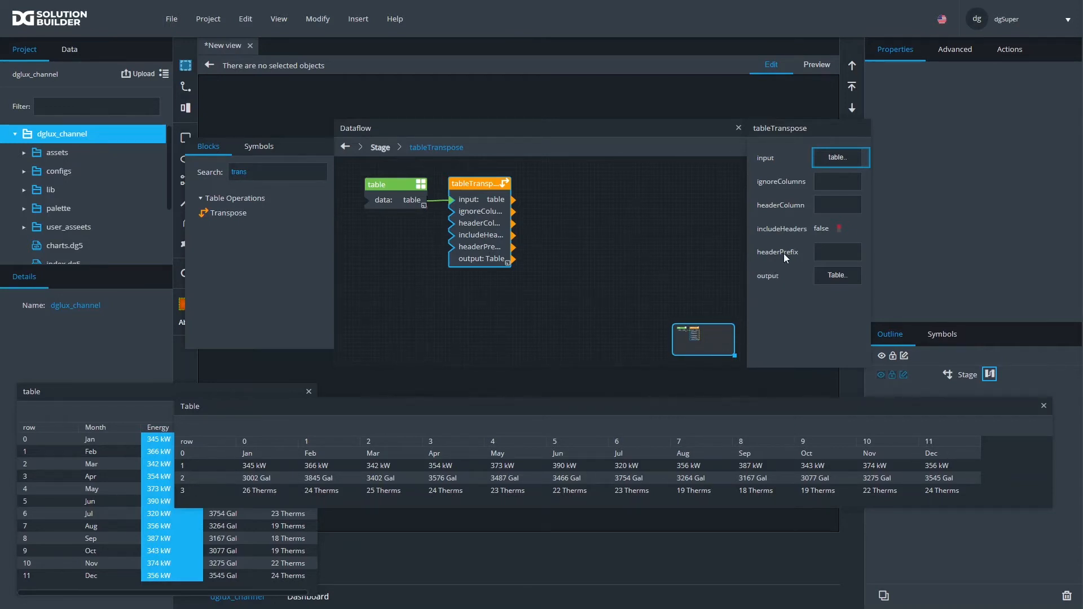
pyautogui.click(839, 228)
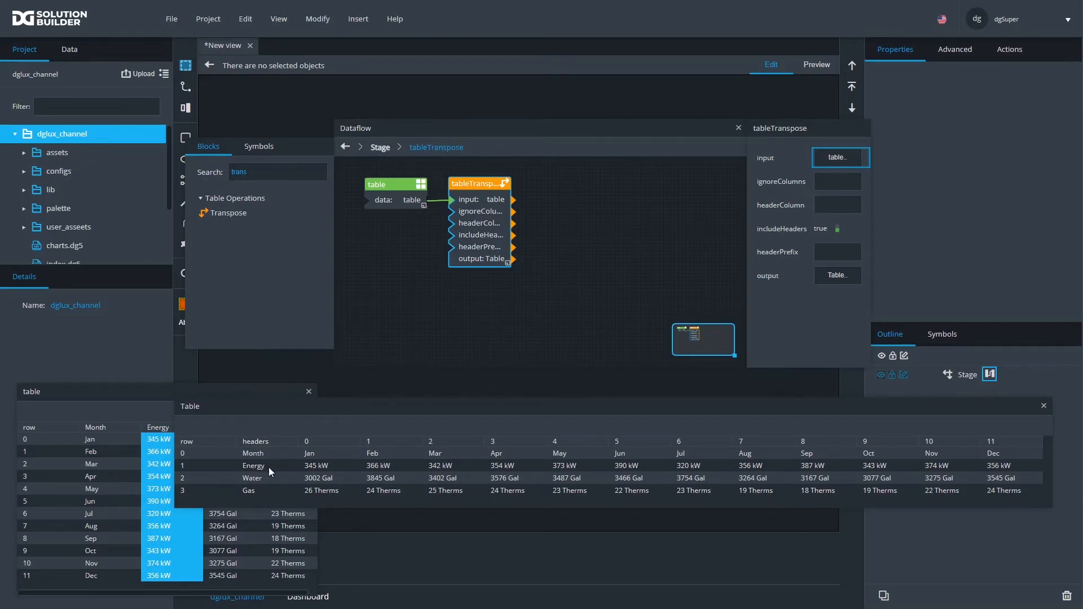
pyautogui.click(251, 442)
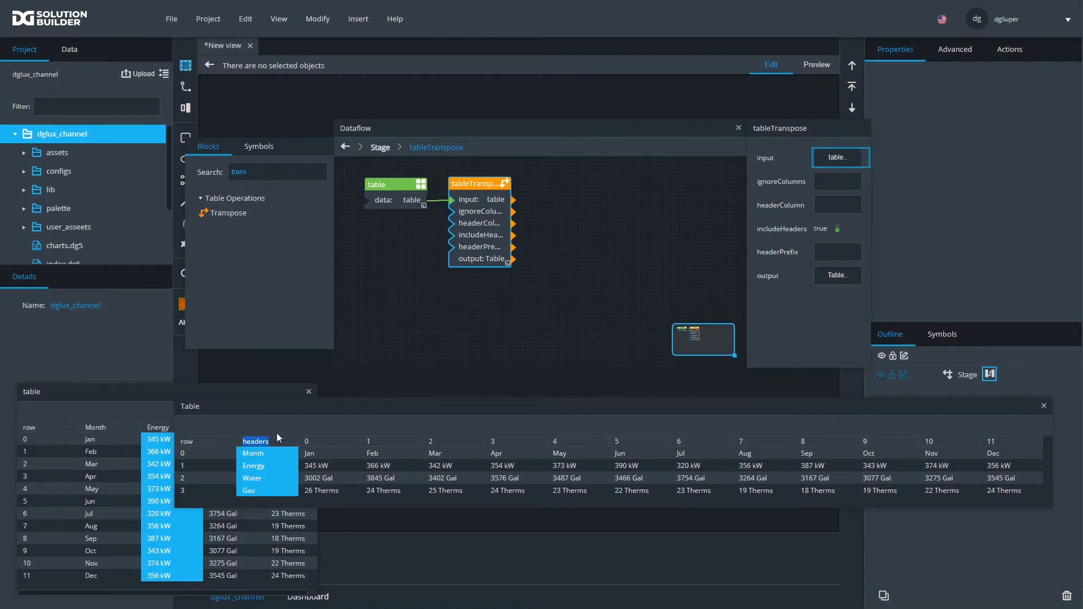
pyautogui.click(240, 468)
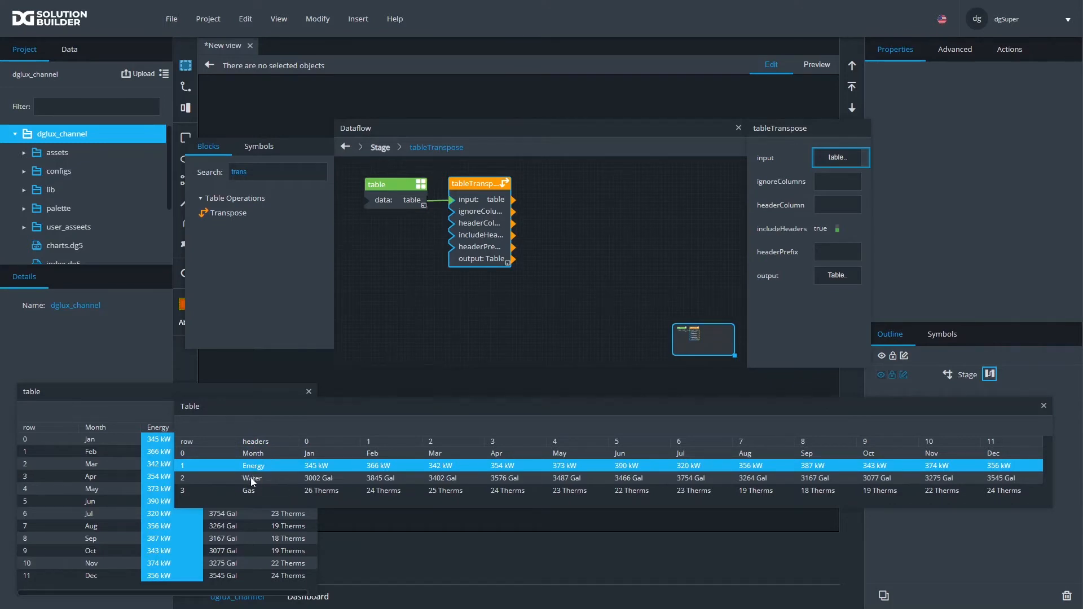
pyautogui.click(253, 479)
pyautogui.click(251, 490)
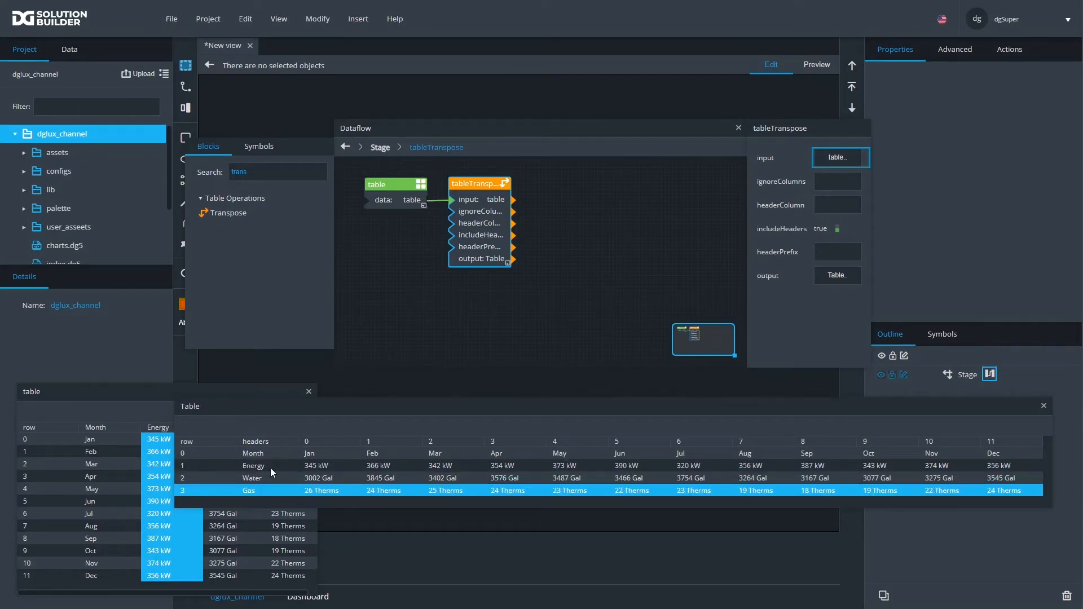
pyautogui.click(262, 454)
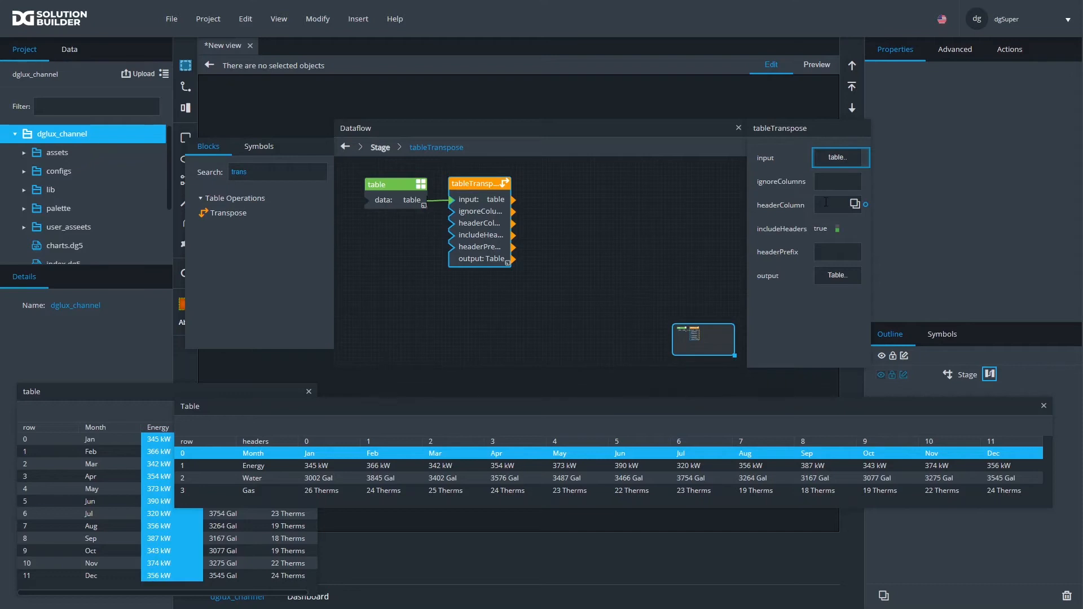
# Step: Set the tableTranspose headerColumn to Month and compare the output headers with the source table's Month column
pyautogui.click(105, 410)
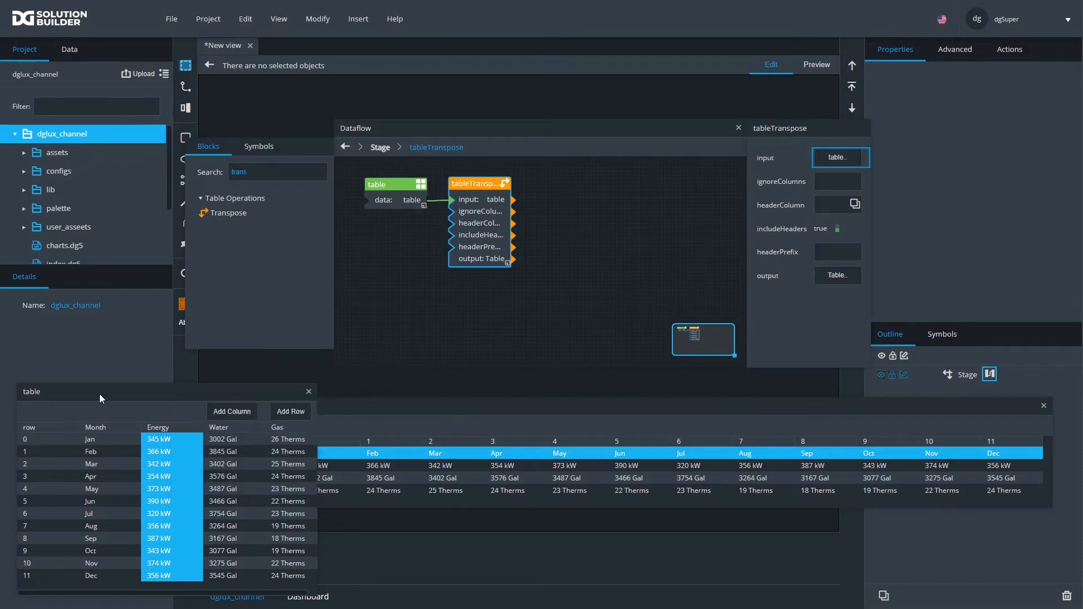
pyautogui.click(92, 427)
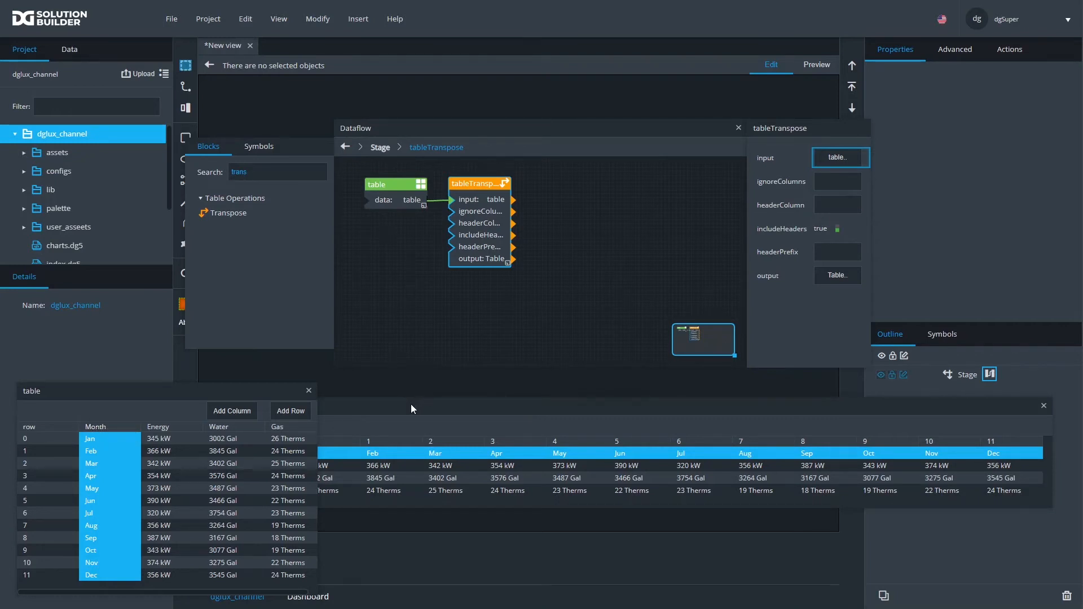
pyautogui.click(834, 207)
pyautogui.write('Month')
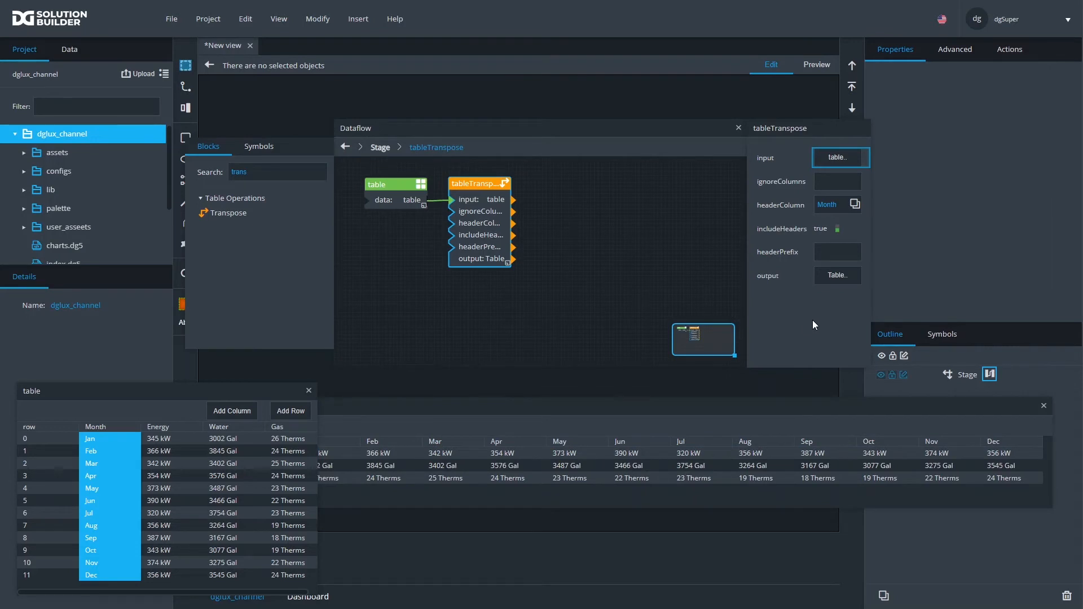
pyautogui.click(392, 413)
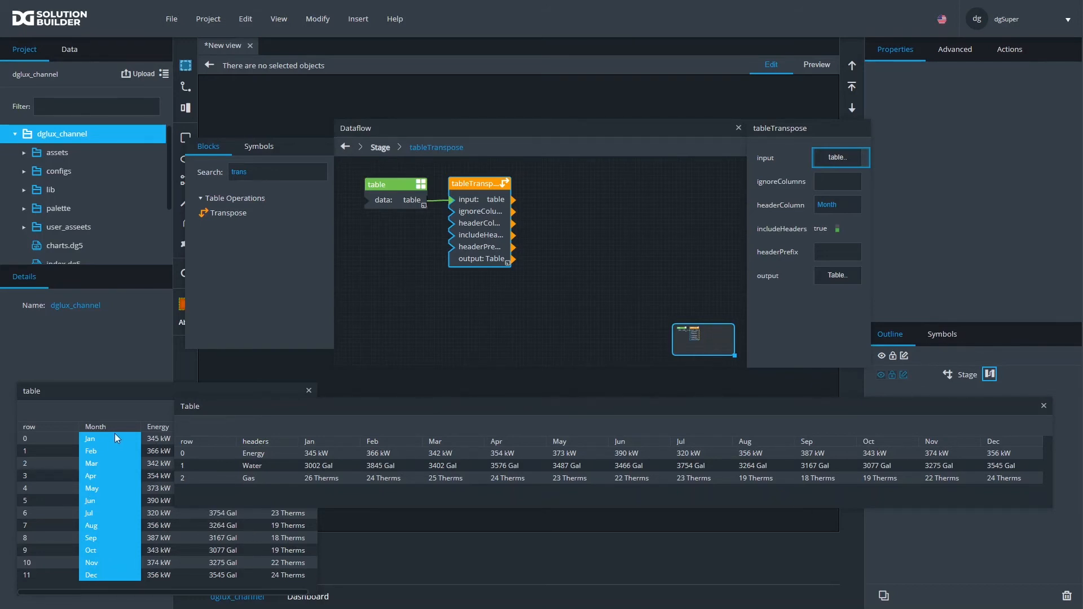
pyautogui.click(92, 425)
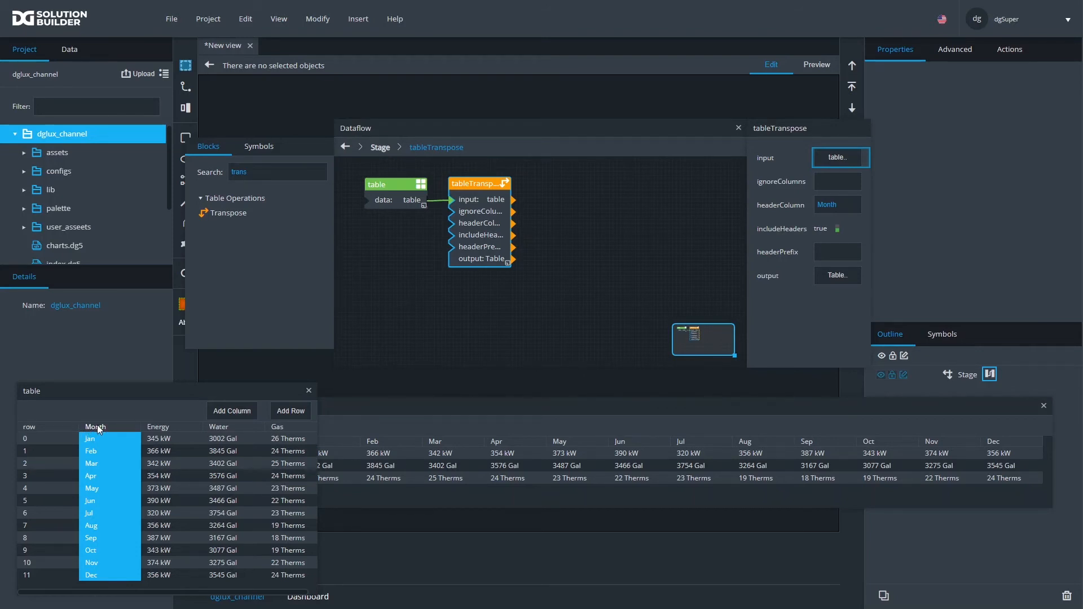
pyautogui.click(361, 408)
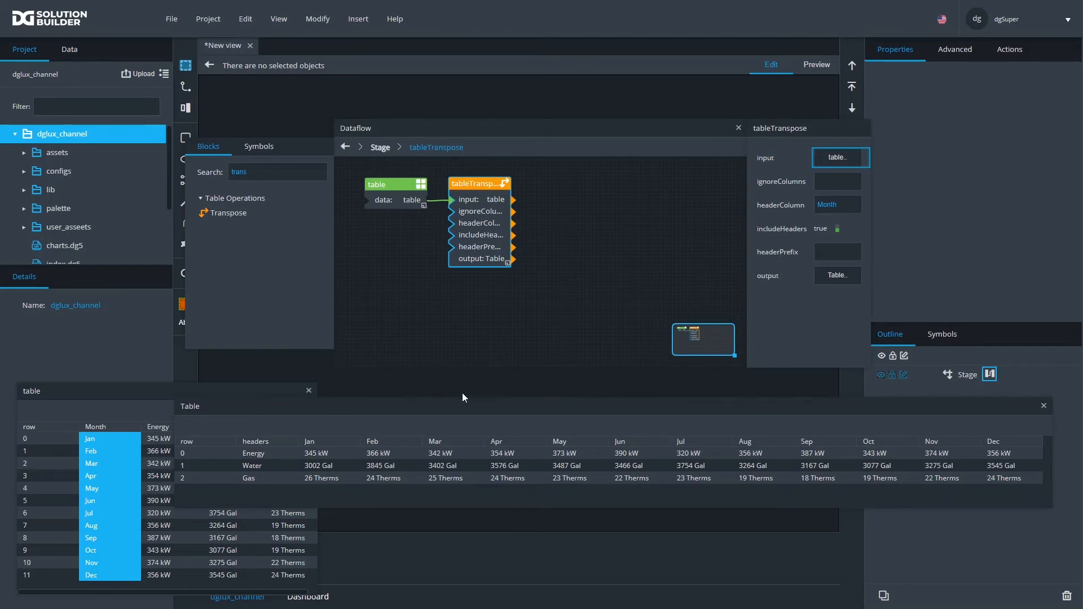
# Step: Clear the headerColumn value of the tableTranspose block
pyautogui.doubleClick(839, 207)
pyautogui.press('BackSpace')
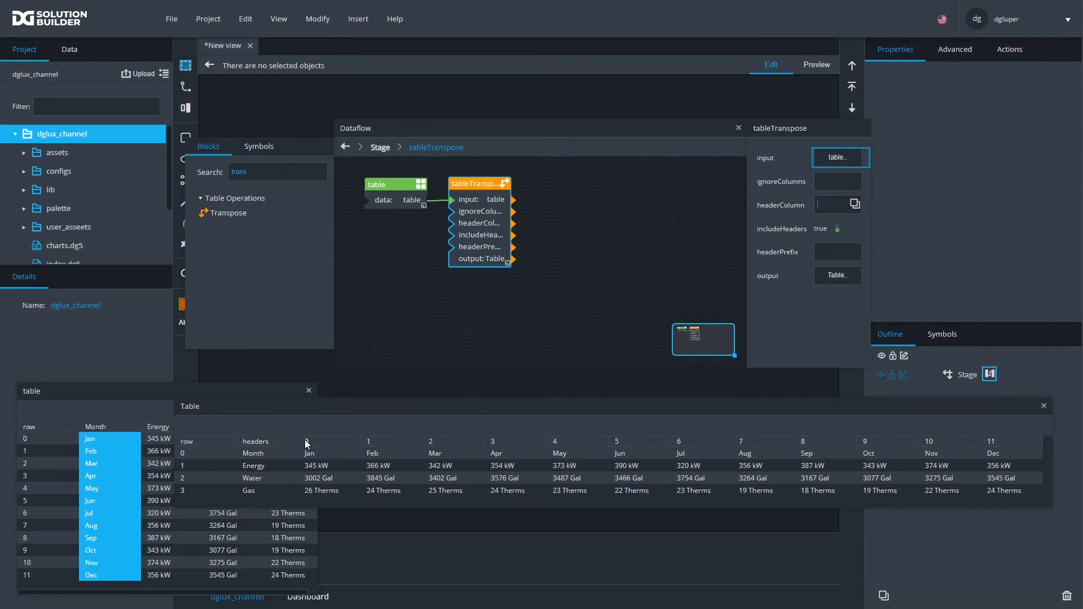
pyautogui.click(581, 417)
# Step: Set the tableTranspose headerPrefix to month_ and its headerColumn to Month
pyautogui.click(831, 251)
pyautogui.write('month_')
pyautogui.press('Return')
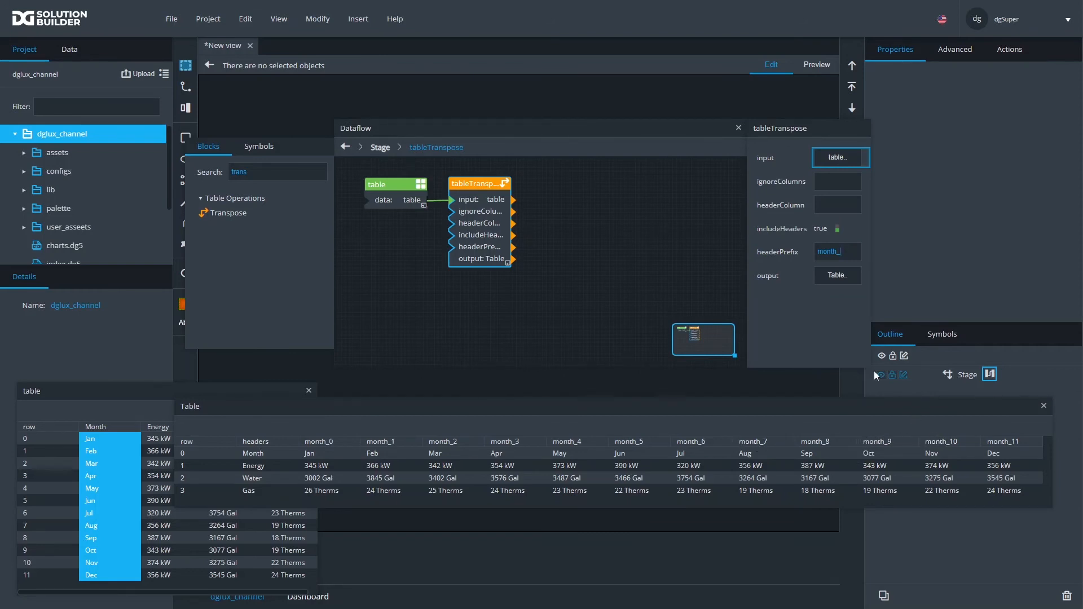
pyautogui.click(833, 204)
pyautogui.write('Month')
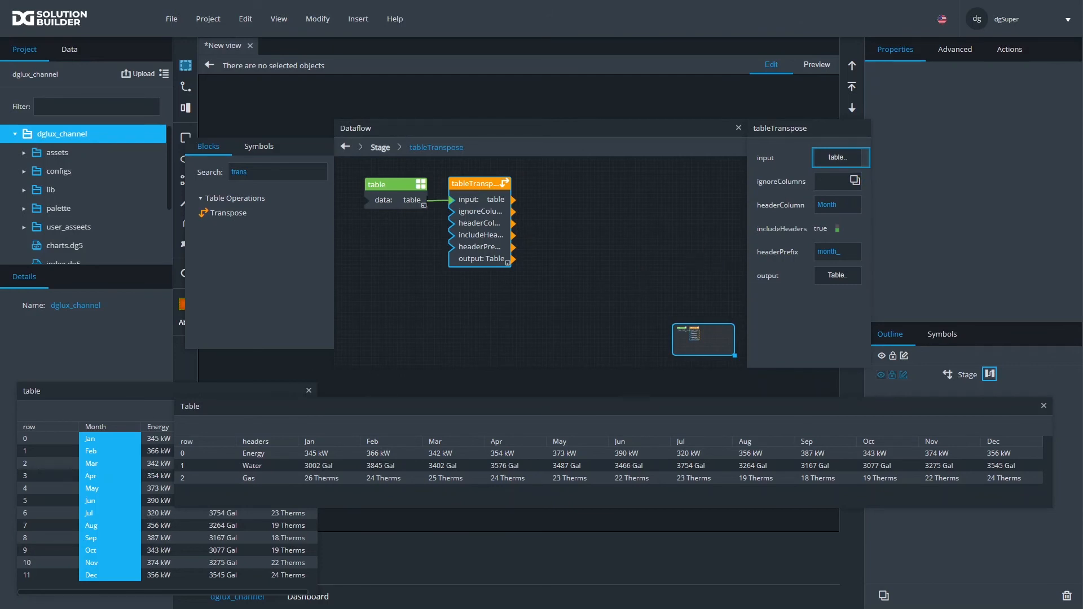
# Step: Exclude the Gas and Water columns from the transposed output by setting ignoreColumns to Gas,Water
pyautogui.click(130, 393)
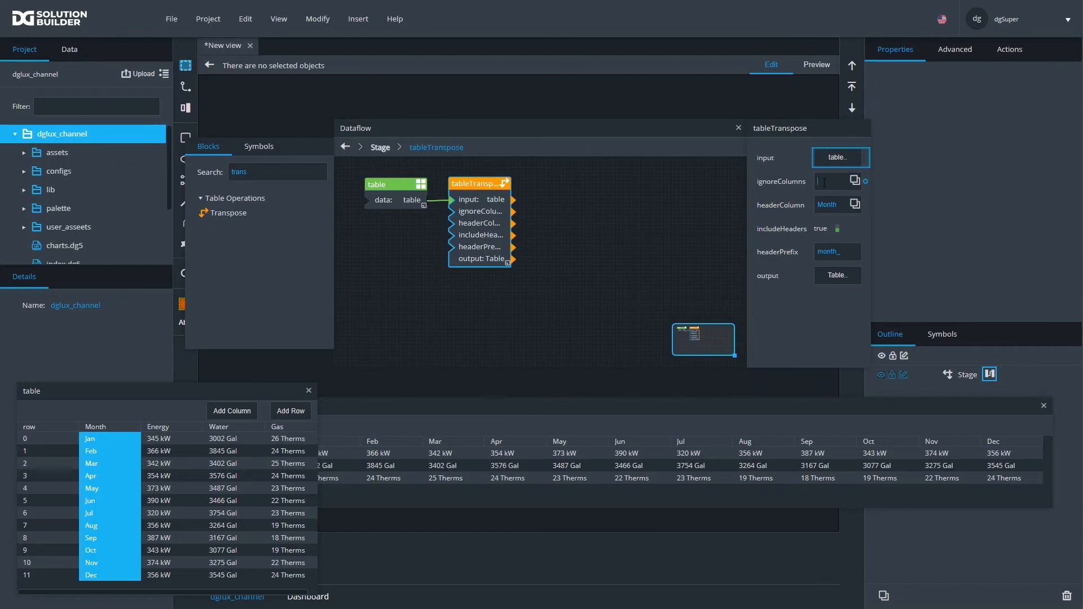
pyautogui.write('Gas')
pyautogui.press('Return')
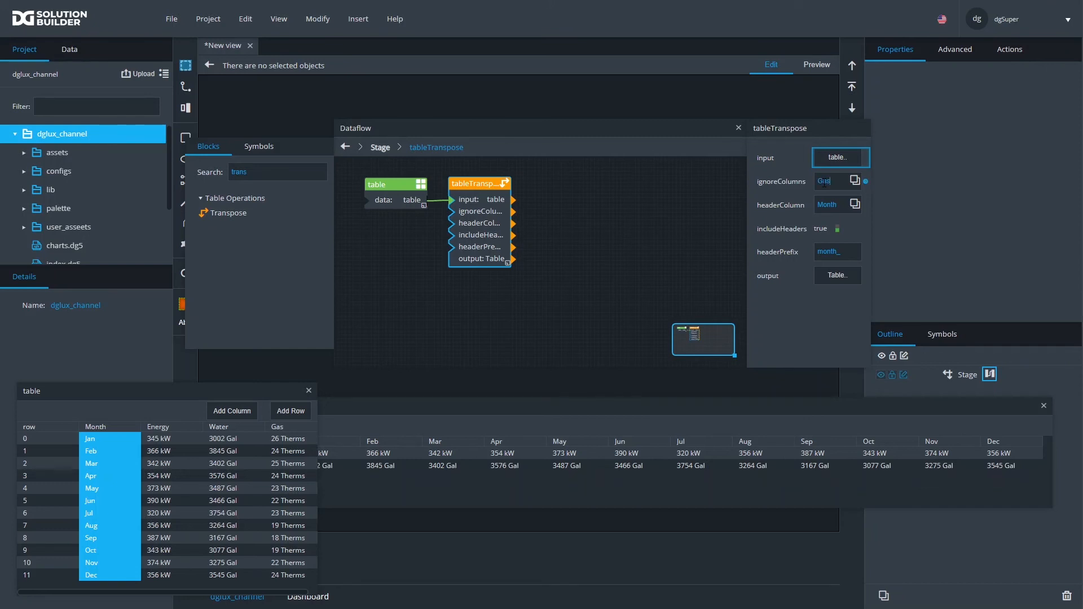
pyautogui.click(508, 412)
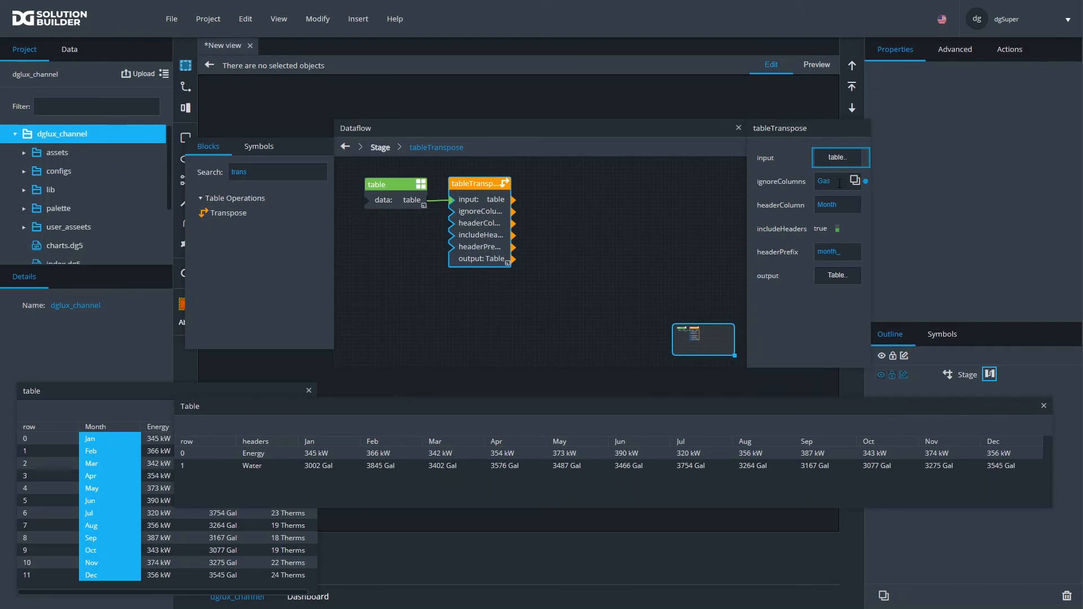
pyautogui.write(',Water')
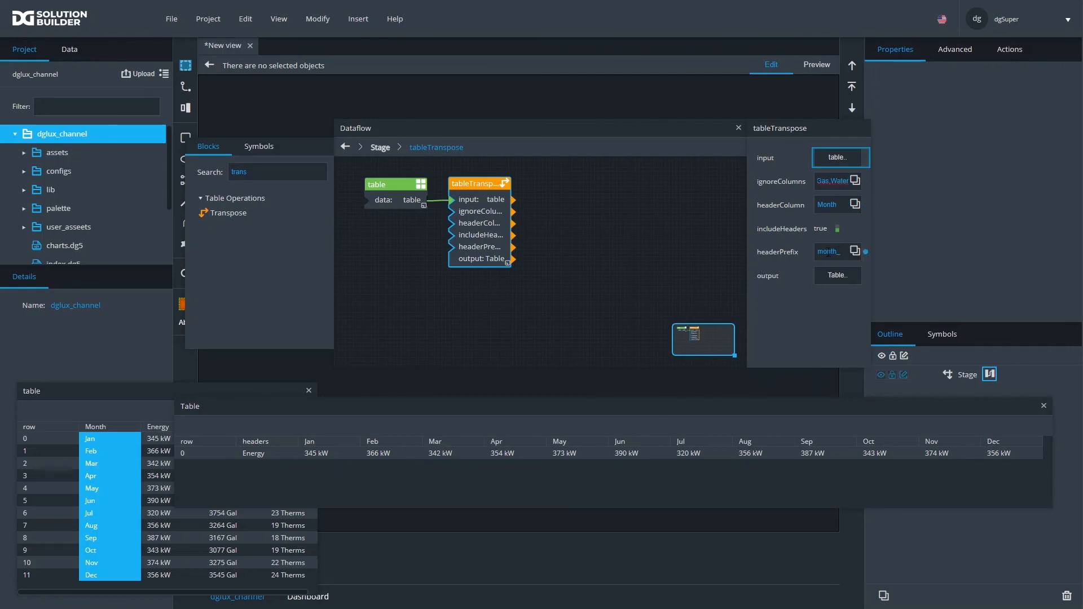
# Step: Remove all column names from the tableTranspose block's ignoreColumns property
pyautogui.press('BackSpace')
pyautogui.press('BackSpace')
pyautogui.press('BackSpace')
pyautogui.press('BackSpace')
pyautogui.press('BackSpace')
pyautogui.press('BackSpace')
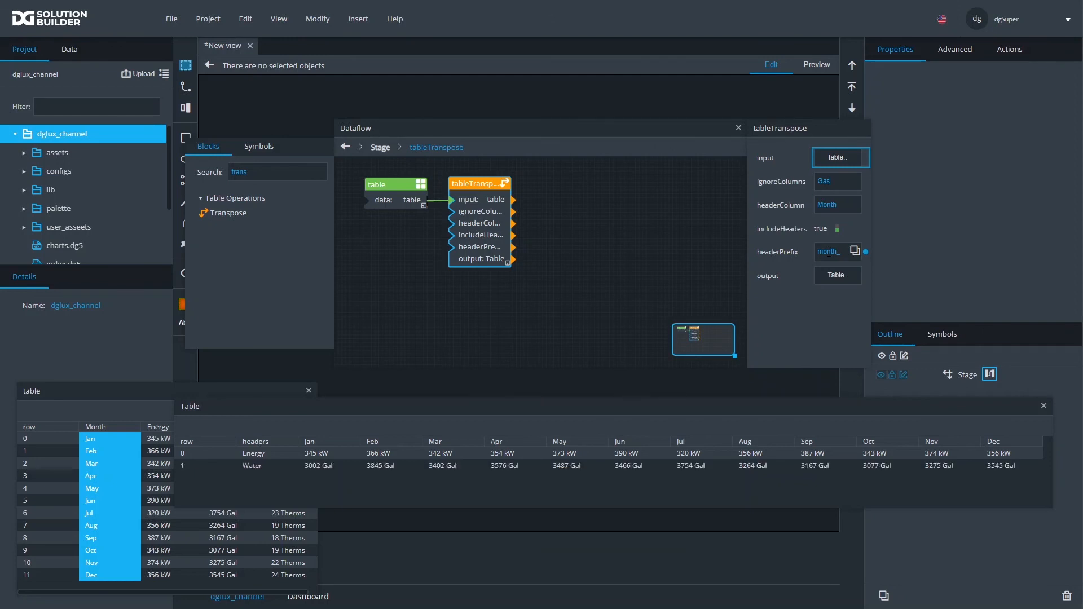
pyautogui.press('BackSpace')
pyautogui.press('BackSpace')
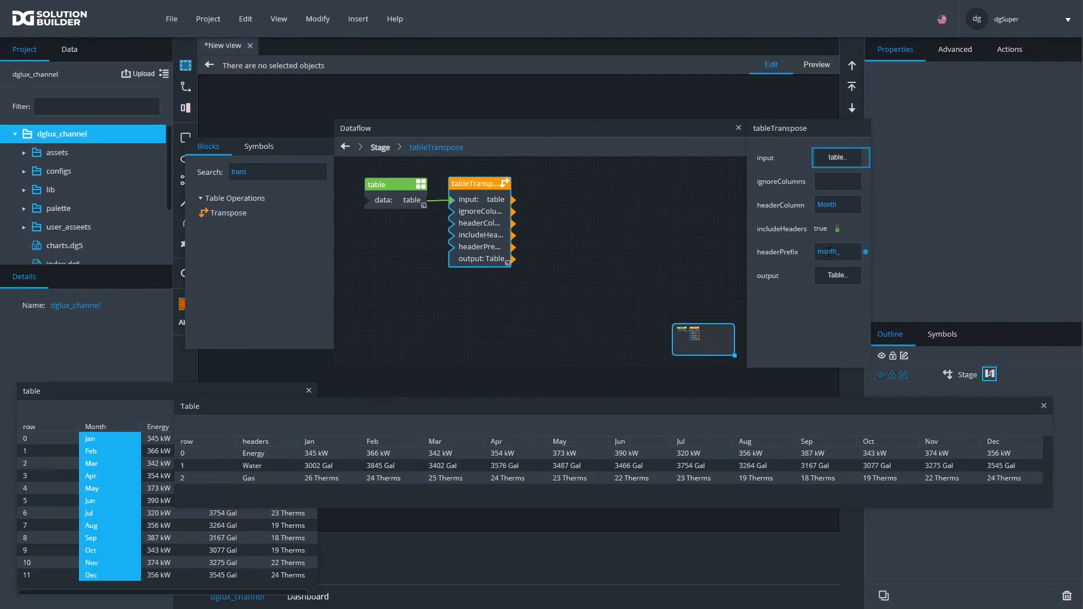